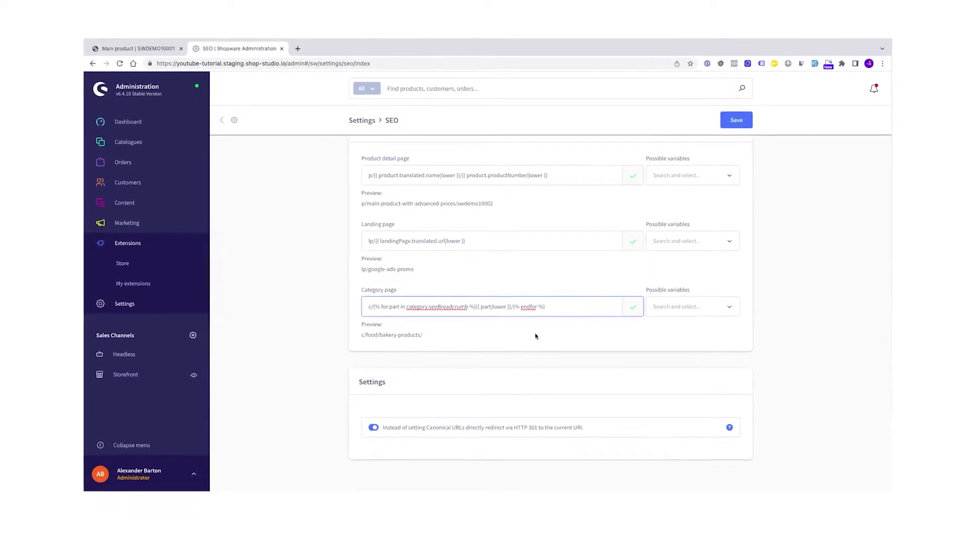
# Save the lowercase p/, lp/ and c/ URL templates and return to the Main product storefront tab
pyautogui.moveTo(546, 306); pyautogui.dragTo(513, 306)
pyautogui.click(464, 328)
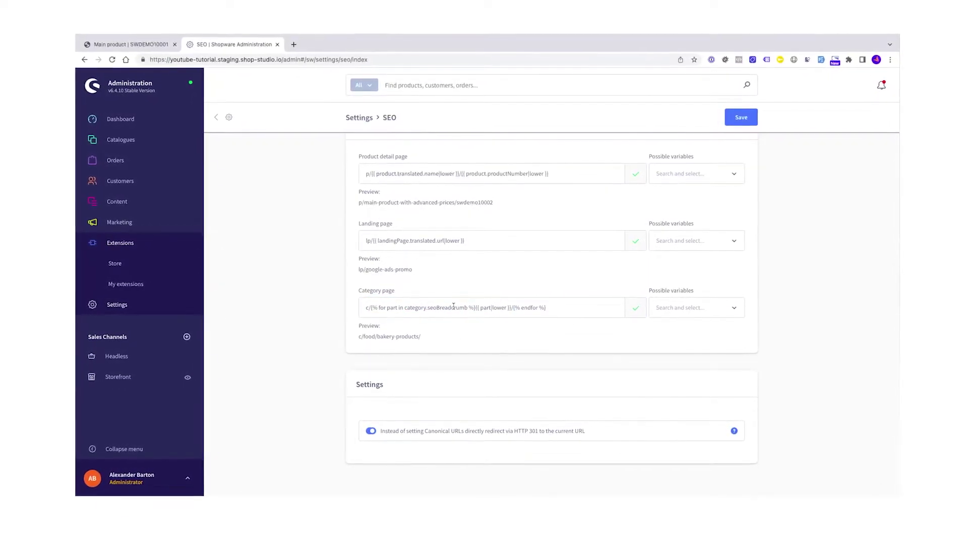
pyautogui.click(741, 117)
pyautogui.click(127, 44)
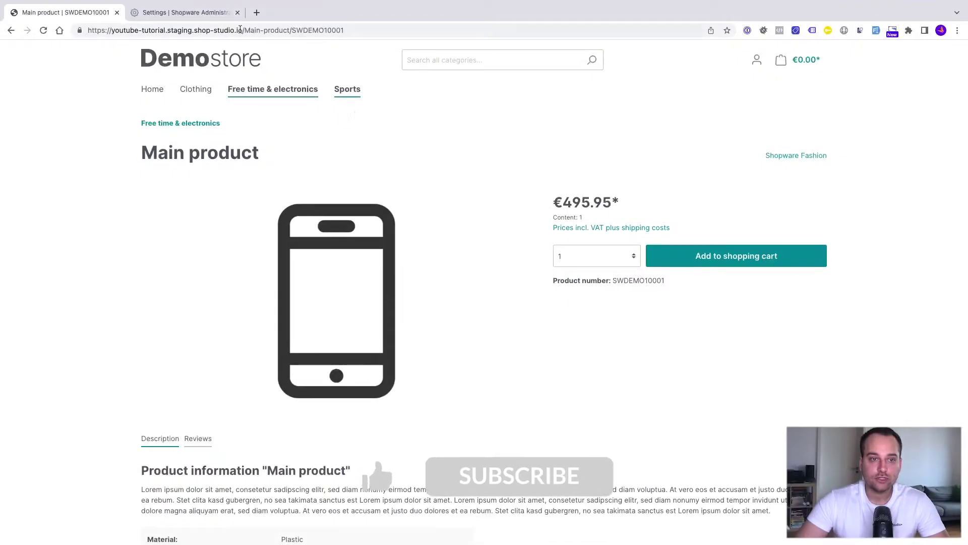
# Go from the Main product page to the Sports category and check its extreme-sports/ address
pyautogui.moveTo(244, 30); pyautogui.dragTo(356, 32)
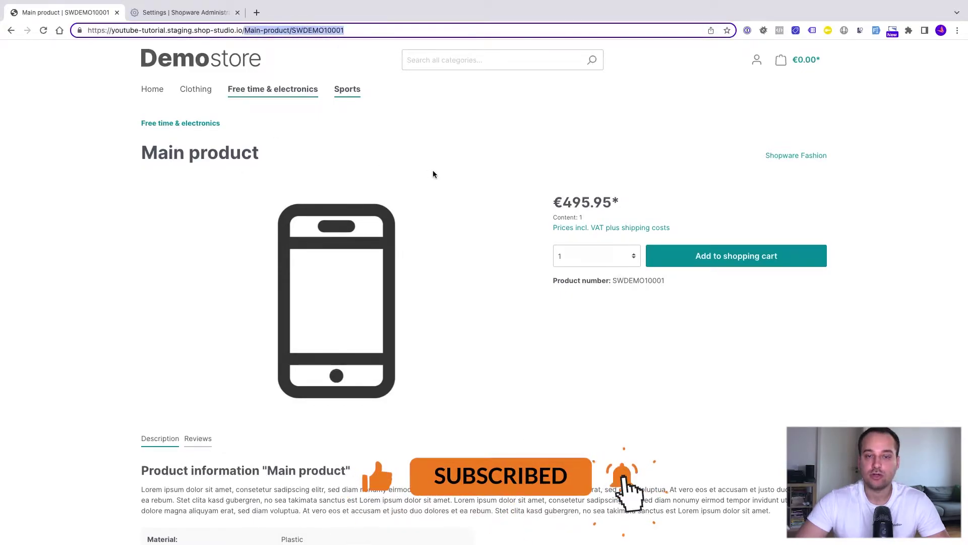
pyautogui.click(347, 89)
pyautogui.moveTo(244, 31); pyautogui.dragTo(298, 30)
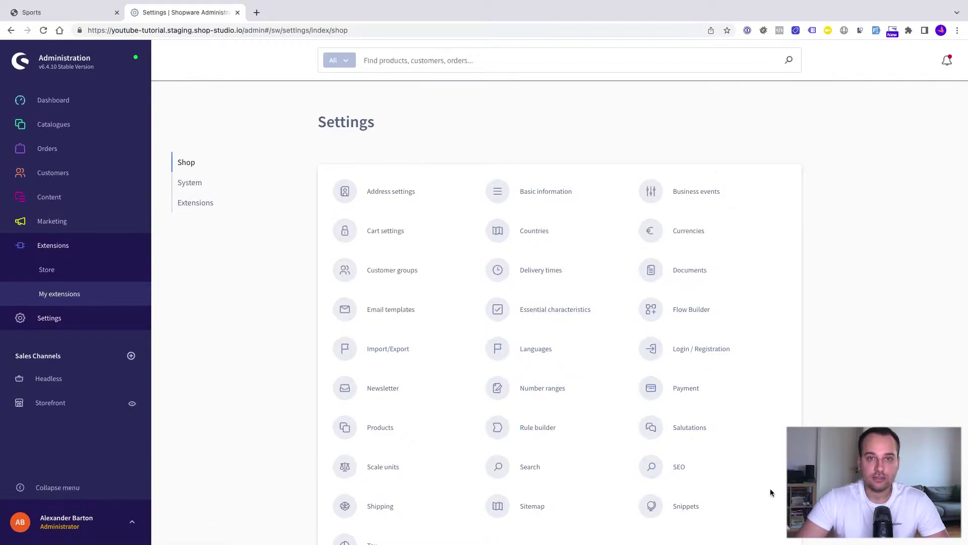
# Open the SEO settings to show the product, landing and category URL templates
pyautogui.click(681, 477)
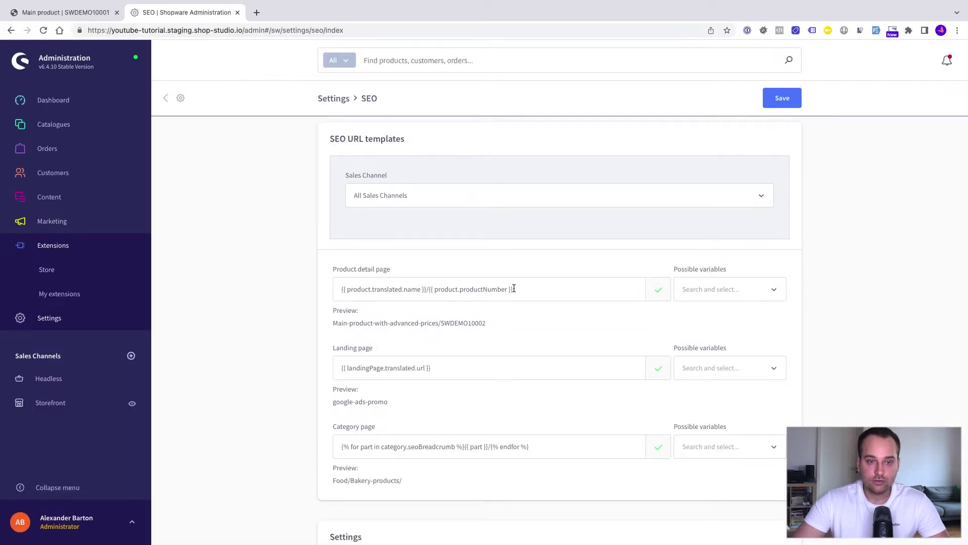
# Prefix the product detail template with p/ and add |lower after product.translated.name
pyautogui.click(524, 291)
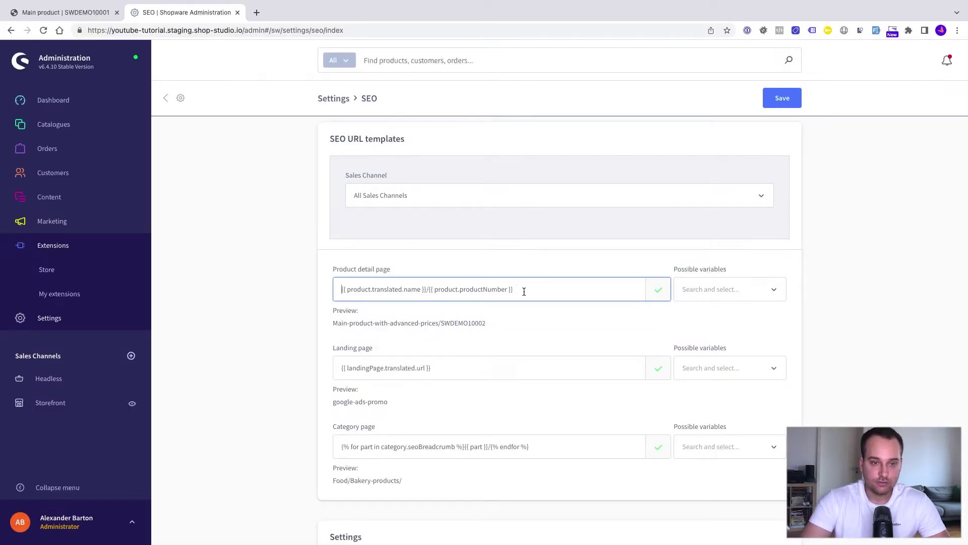
pyautogui.press('super+Left')
pyautogui.write('p/')
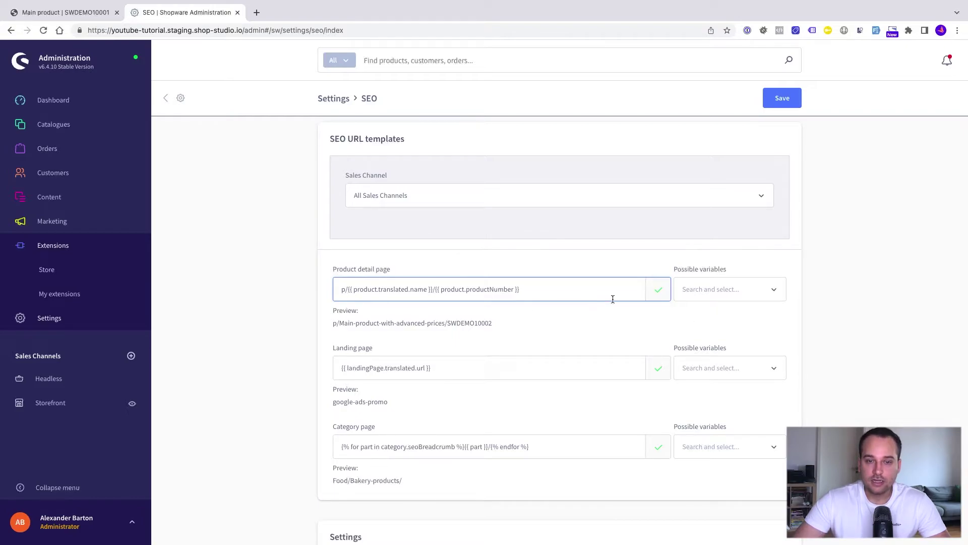
pyautogui.click(771, 293)
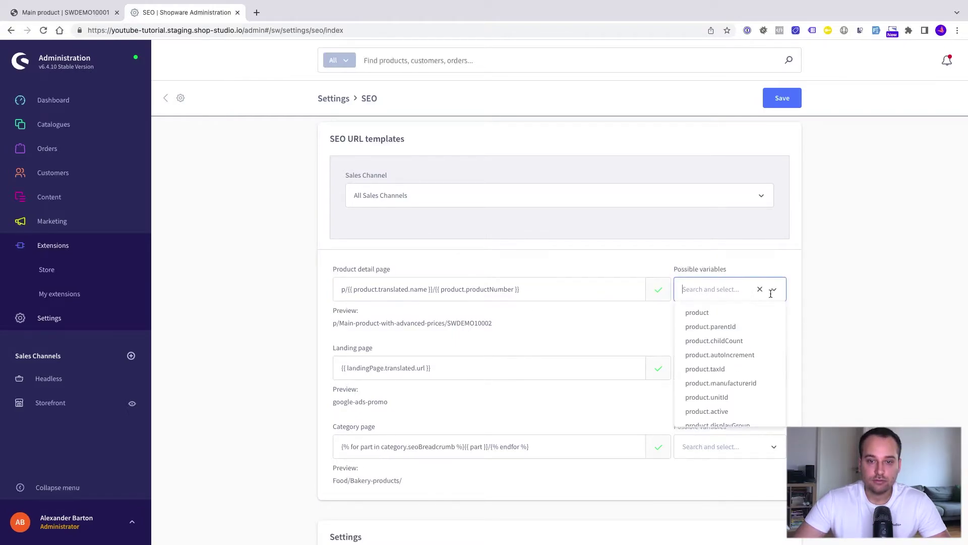
pyautogui.scroll(-5, 737, 363)
pyautogui.scroll(-5, 736, 363)
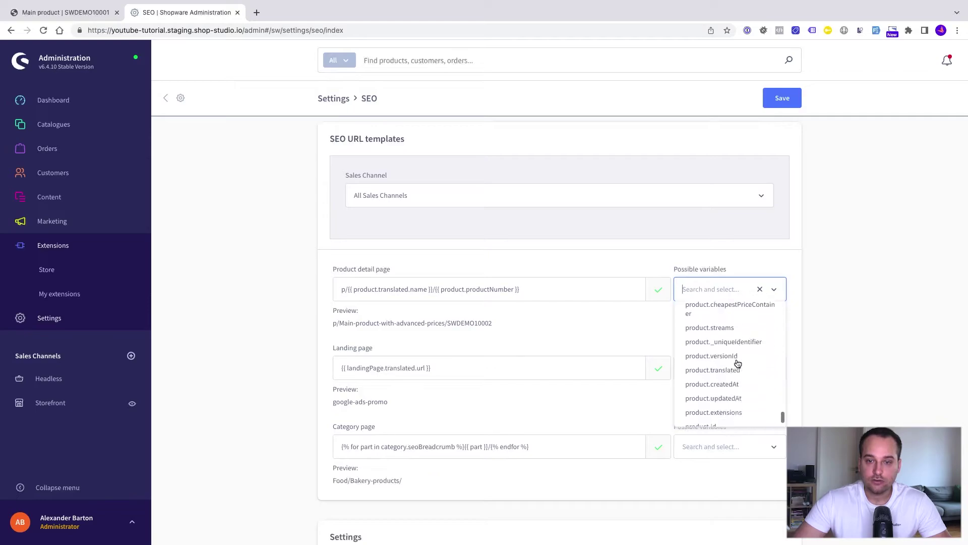
pyautogui.click(427, 293)
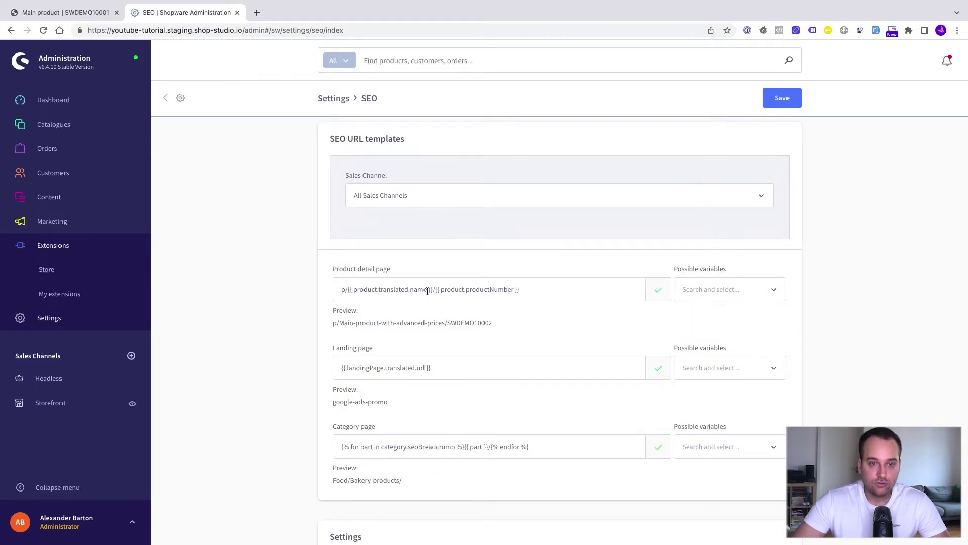
pyautogui.click(428, 291)
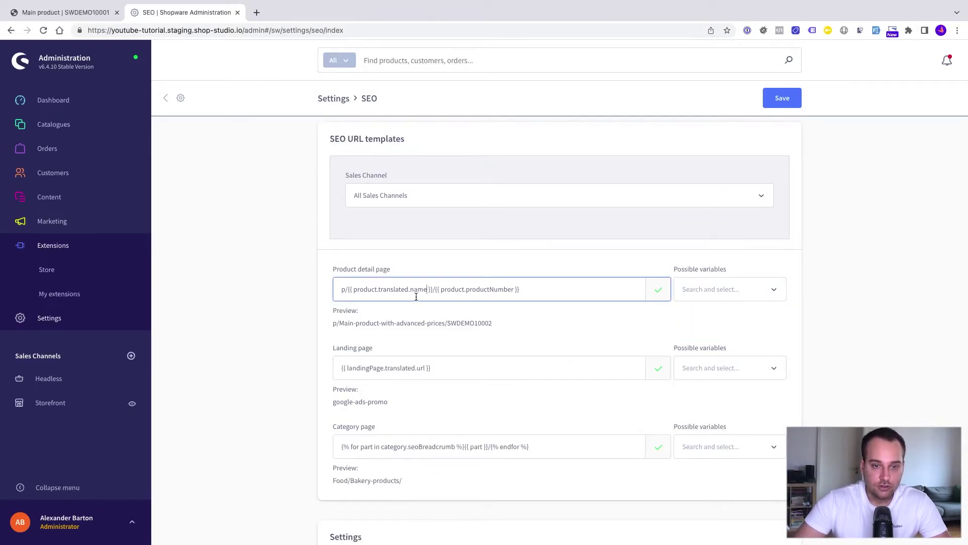
pyautogui.write('|')
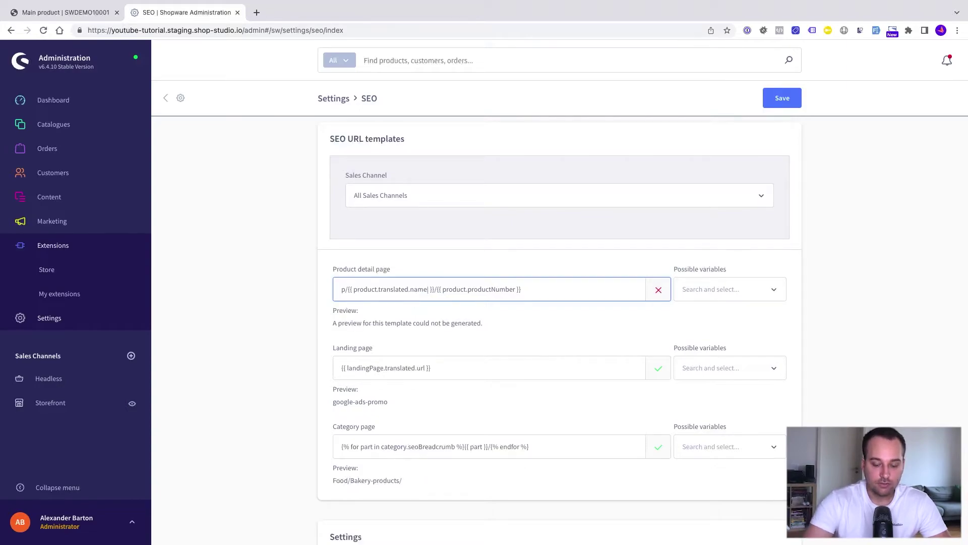
pyautogui.write('lower')
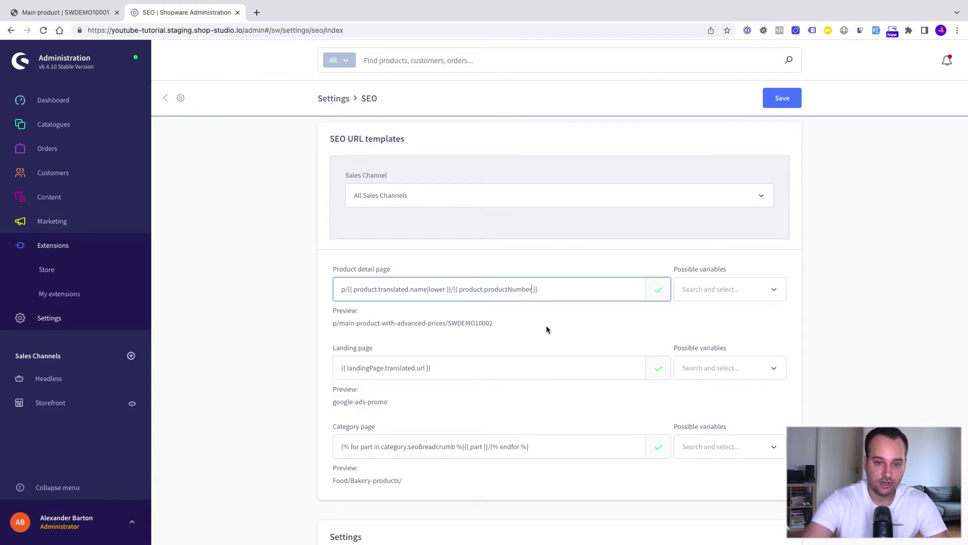
pyautogui.write('|')
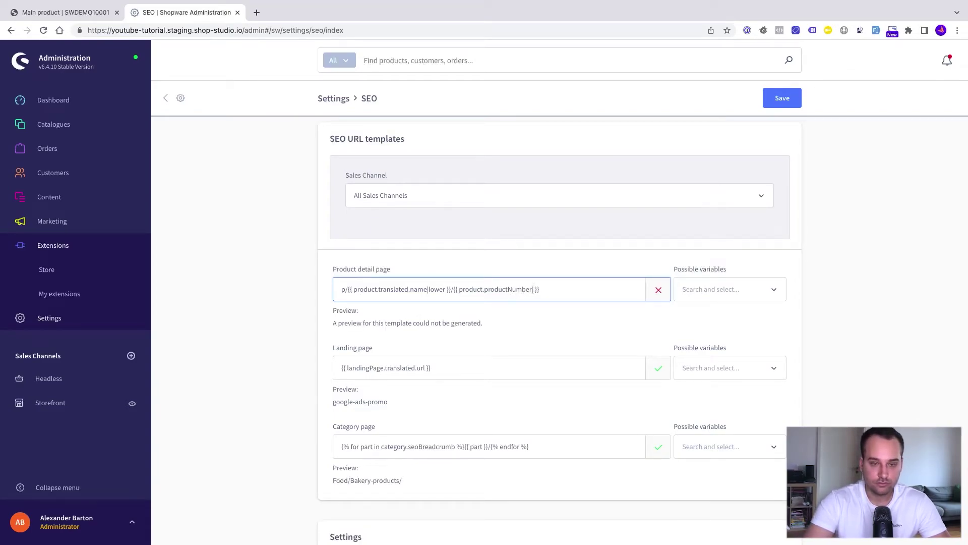
pyautogui.write('lower')
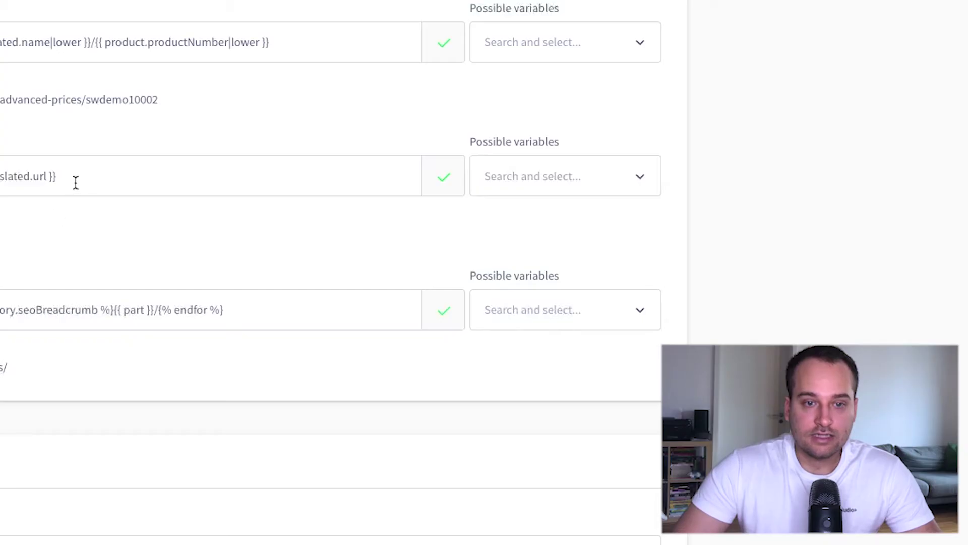
# Change the landing page template to lp/{{ landingPage.translated.url|lower }}, previewing lp/google-ads-promo
pyautogui.click(77, 176)
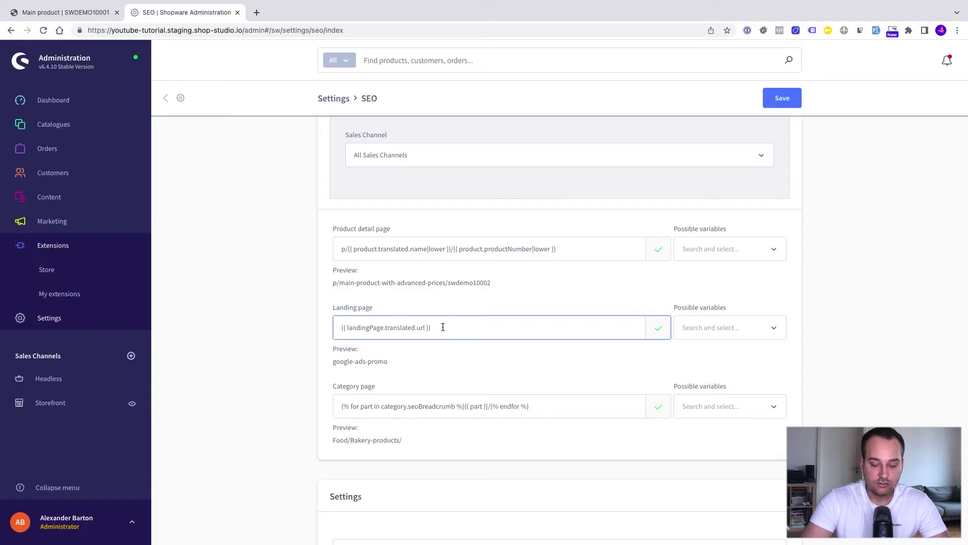
pyautogui.write('lp')
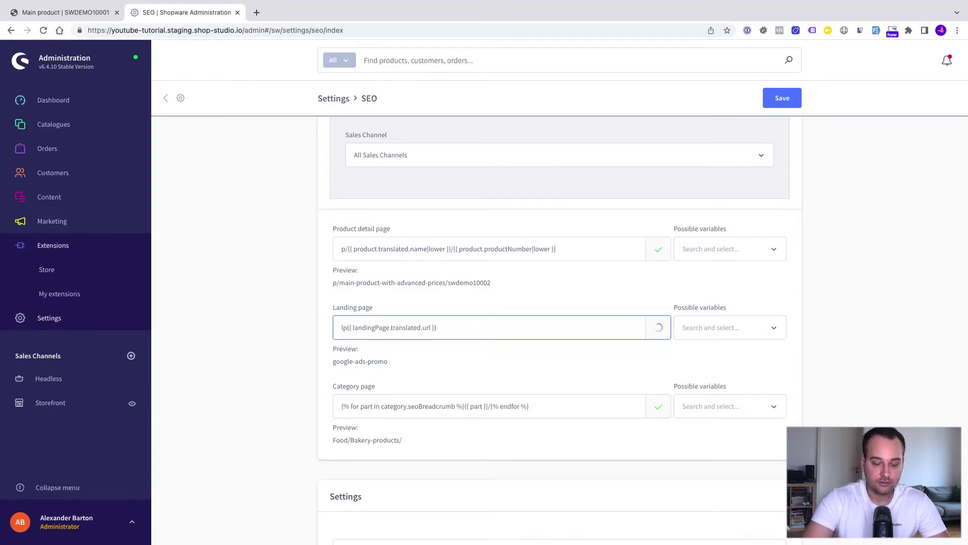
pyautogui.write('/')
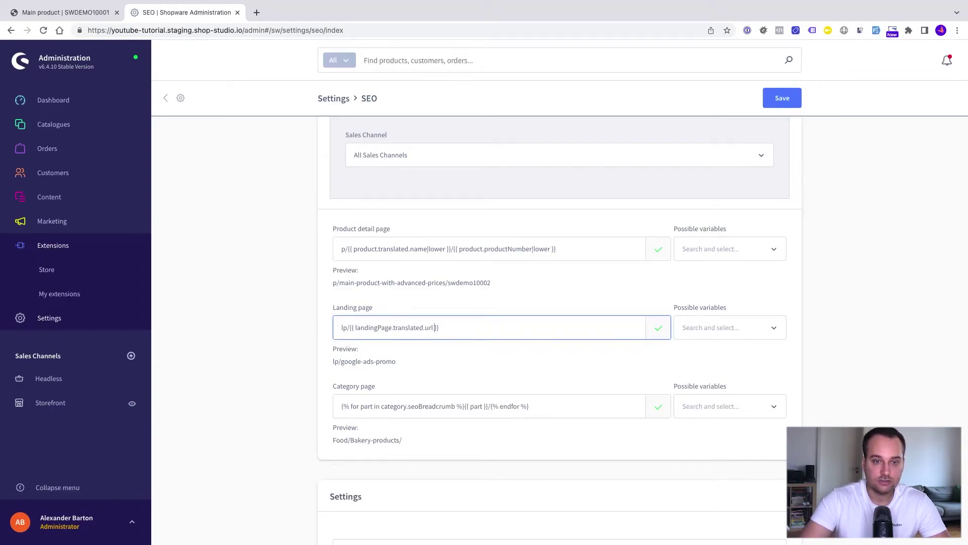
pyautogui.write('lower')
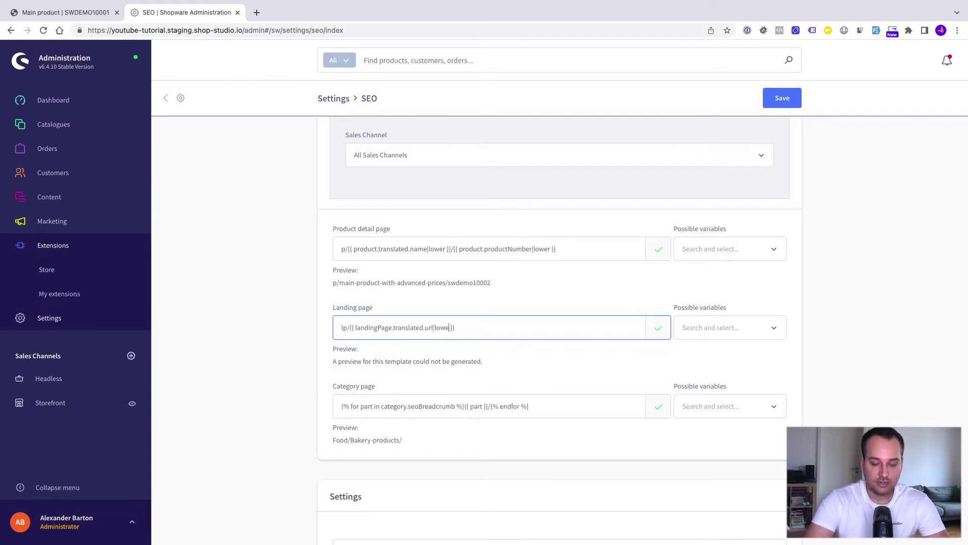
pyautogui.scroll(-1, 485, 386)
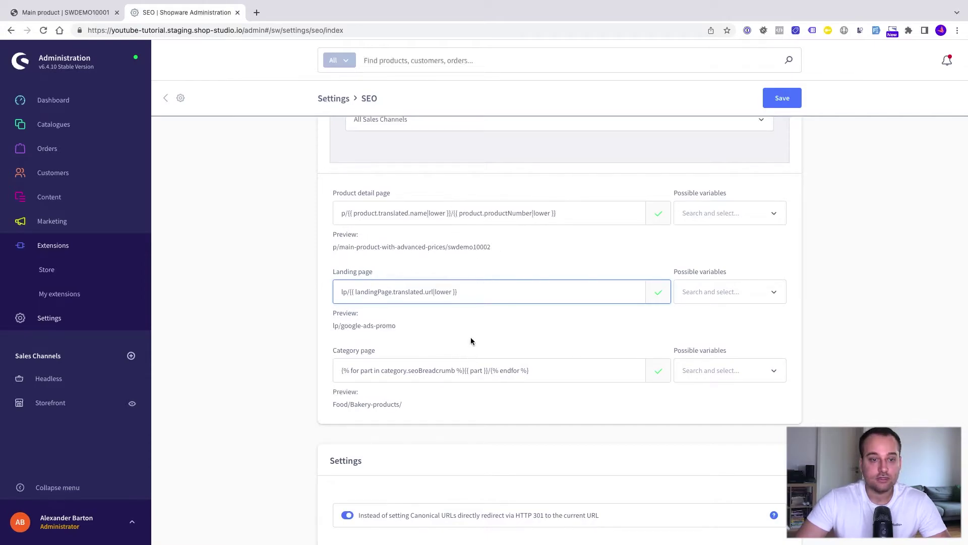
pyautogui.scroll(-1, 470, 337)
# Prefix the category template with c/ and add |lower to each breadcrumb part
pyautogui.click(435, 341)
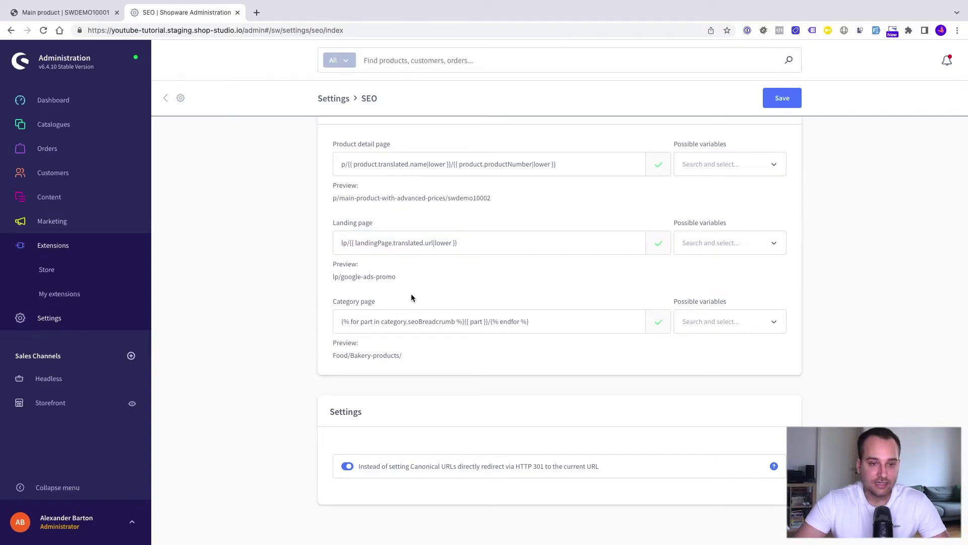
pyautogui.click(382, 323)
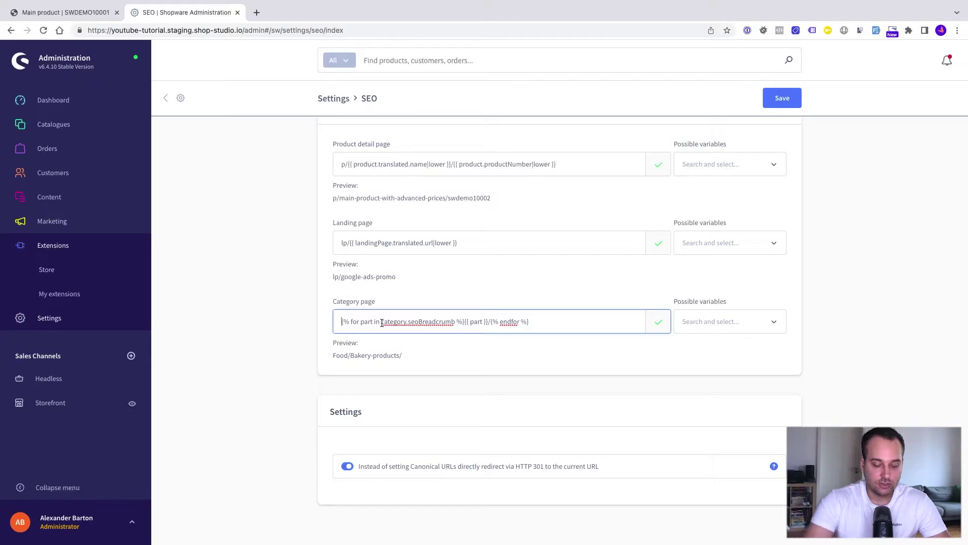
pyautogui.press('Home')
pyautogui.write('c/')
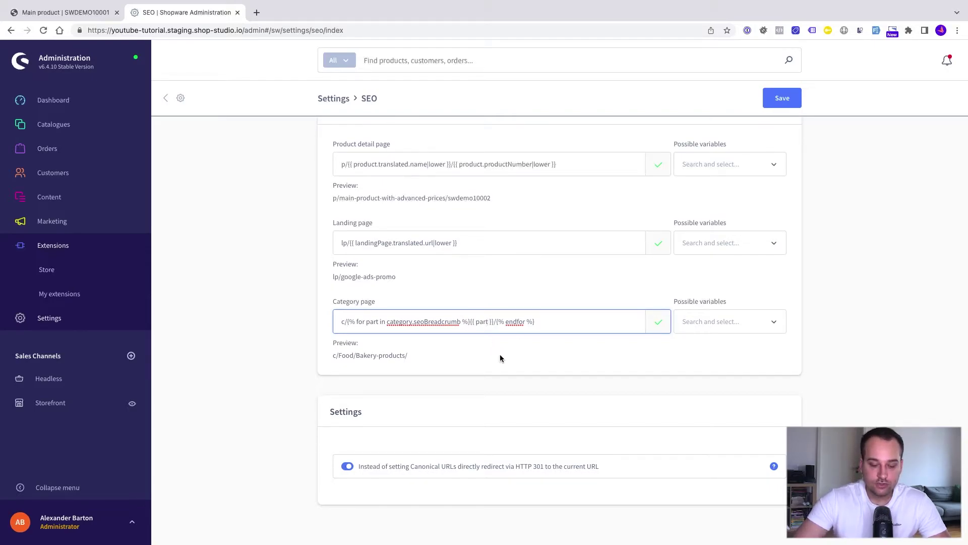
pyautogui.write('|lower')
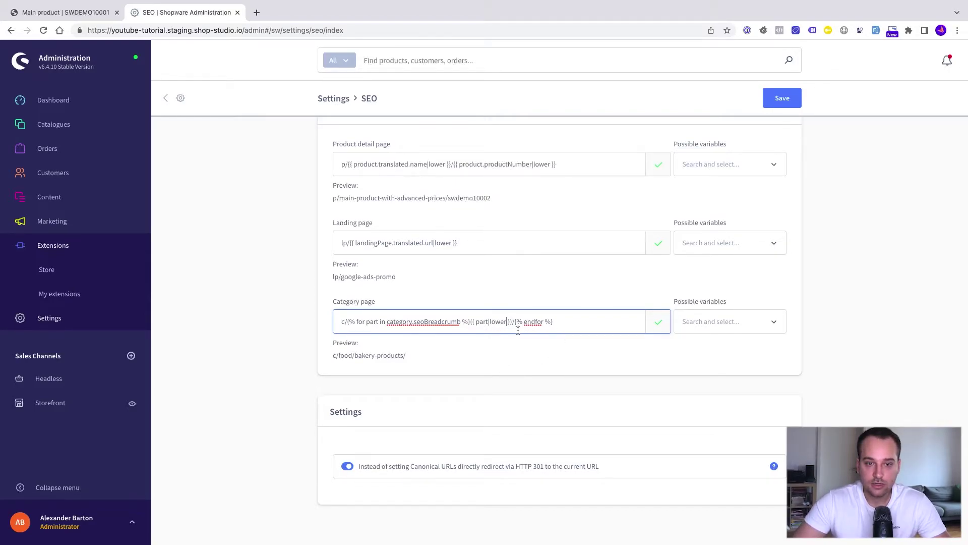
pyautogui.moveTo(516, 323); pyautogui.dragTo(578, 323)
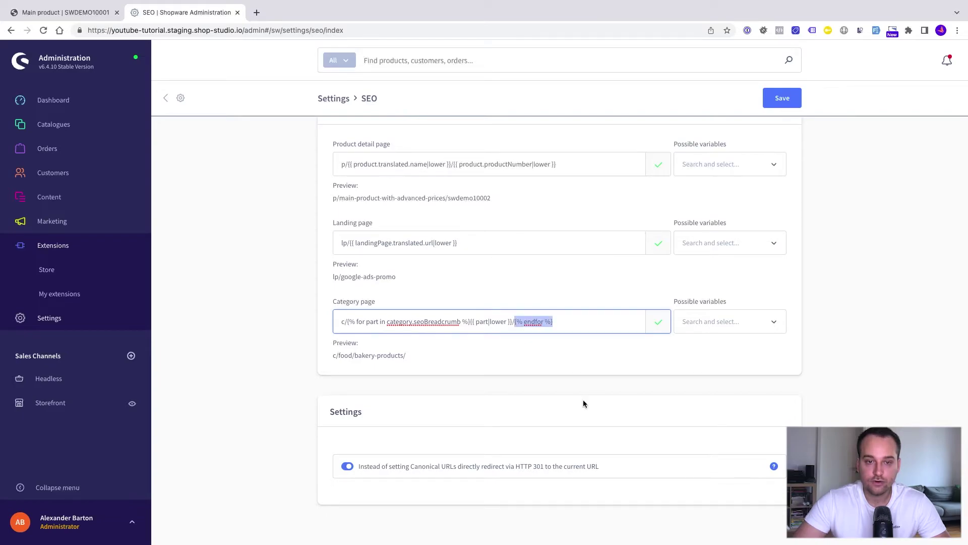
pyautogui.click(402, 263)
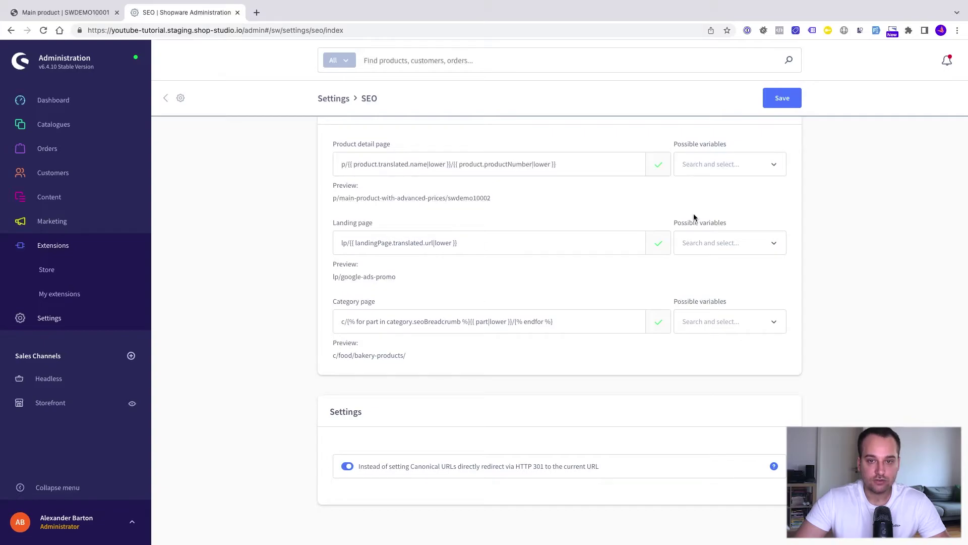
# Save the URL templates and open Settings > System > Caches & Indexes
pyautogui.click(781, 100)
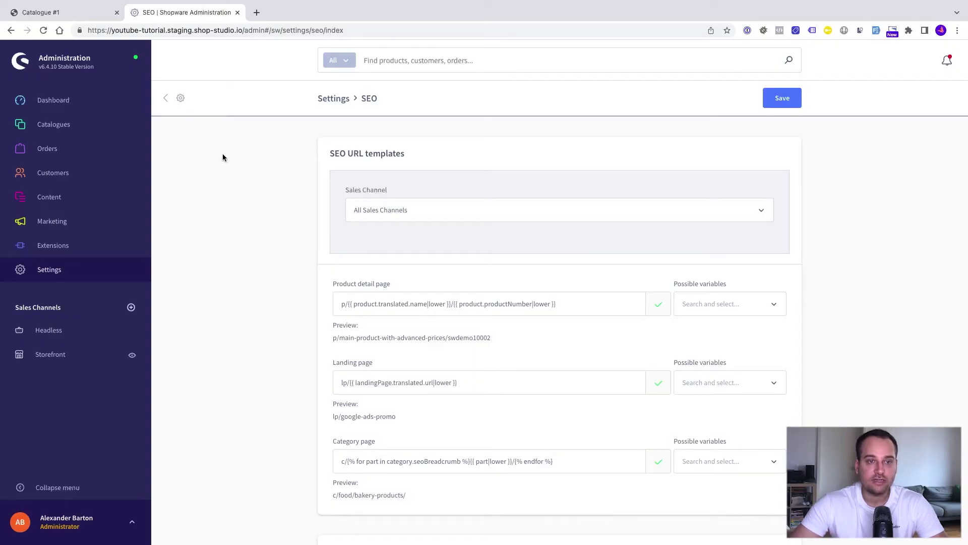
pyautogui.click(166, 103)
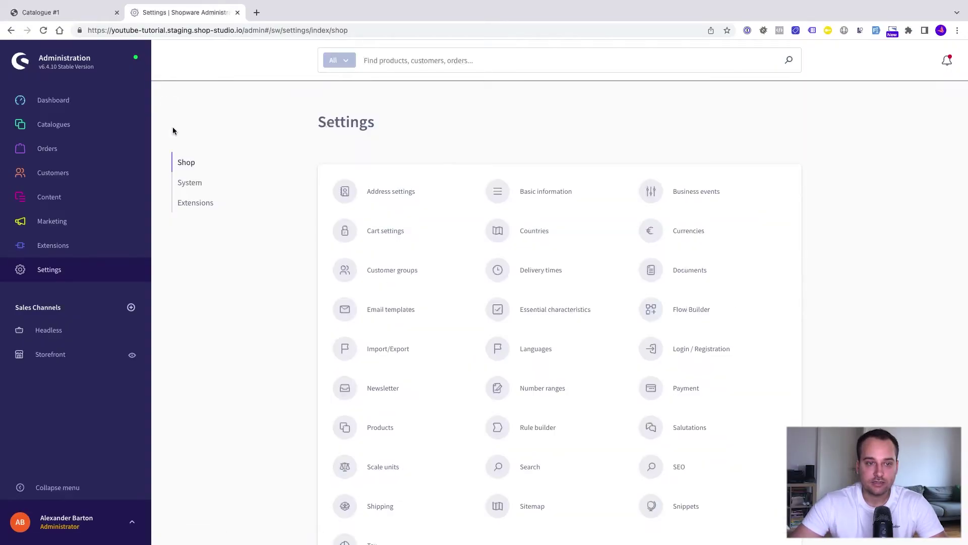
pyautogui.click(191, 183)
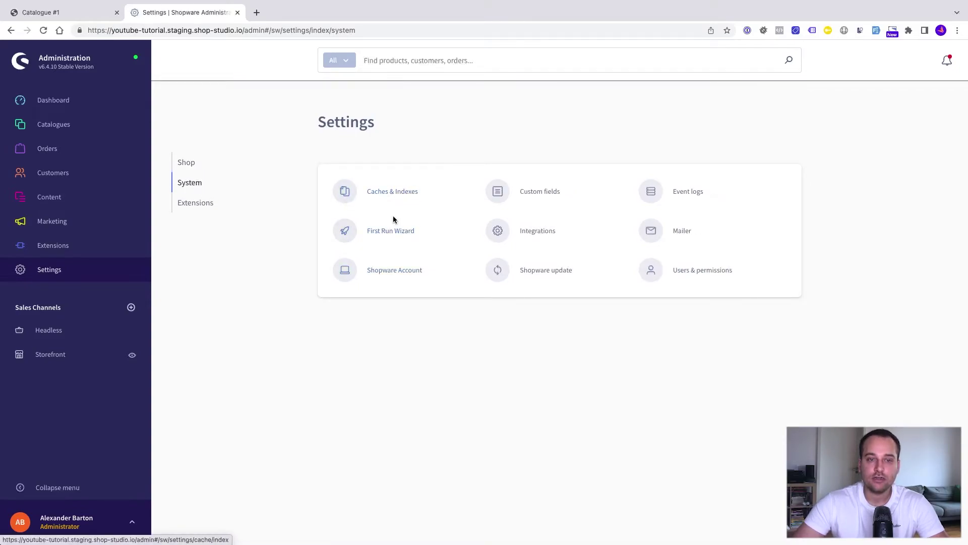
pyautogui.click(402, 195)
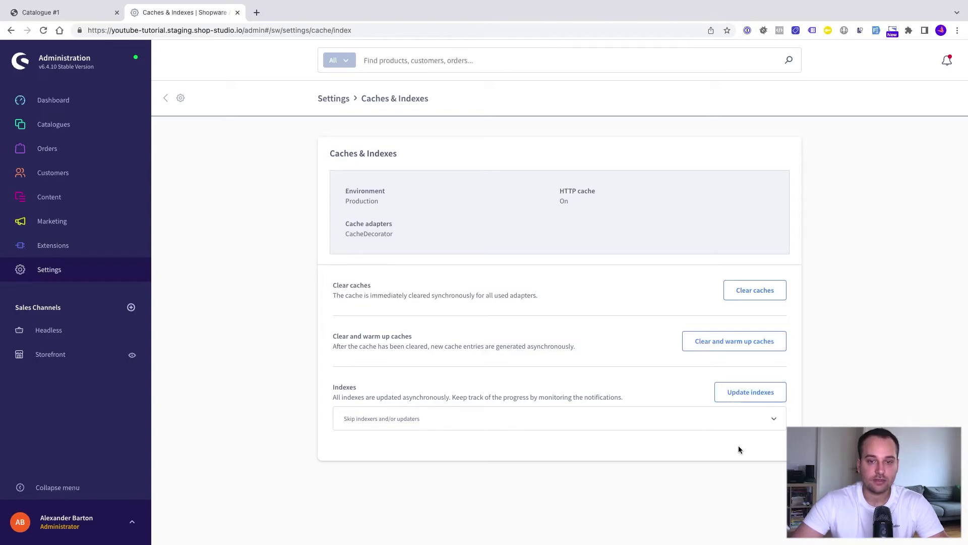
# Update the indexes, clear the caches, and switch to the Demostore storefront
pyautogui.click(749, 395)
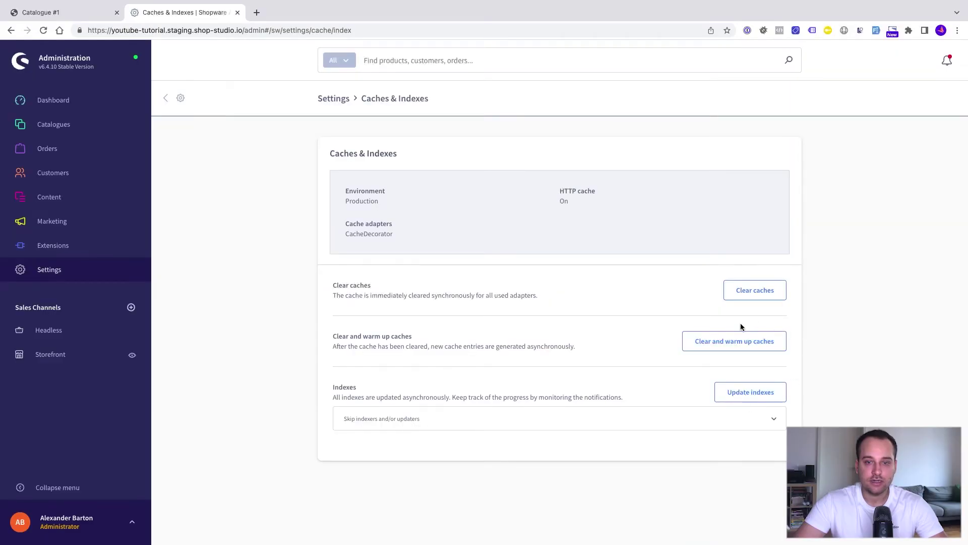
pyautogui.click(771, 297)
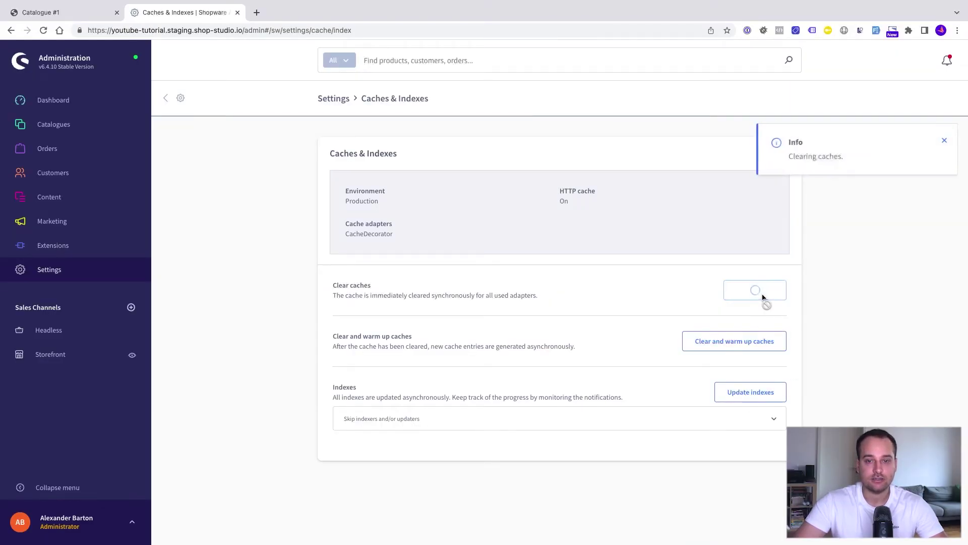
pyautogui.press('super+1')
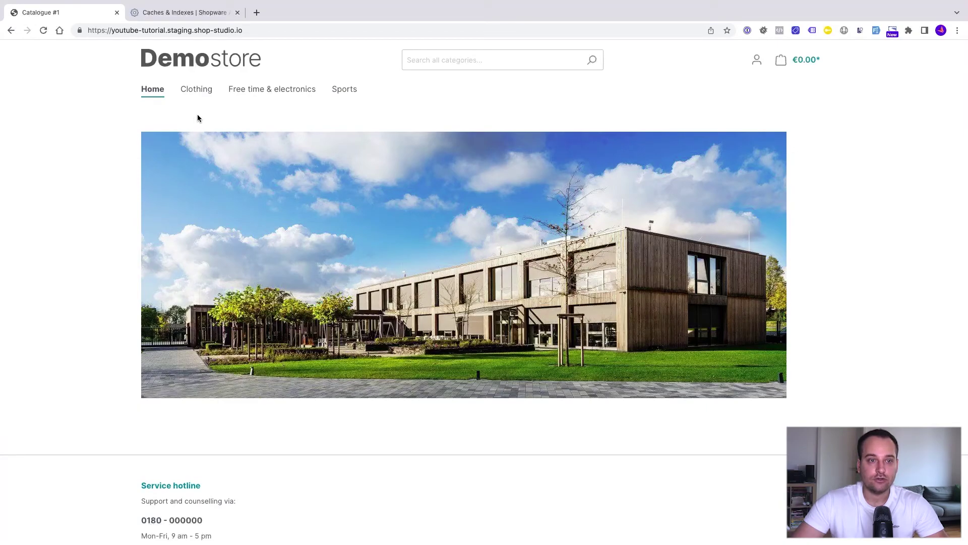
# Open the Clothing category at /c/clothing/, then the Main product with properties page
pyautogui.click(197, 95)
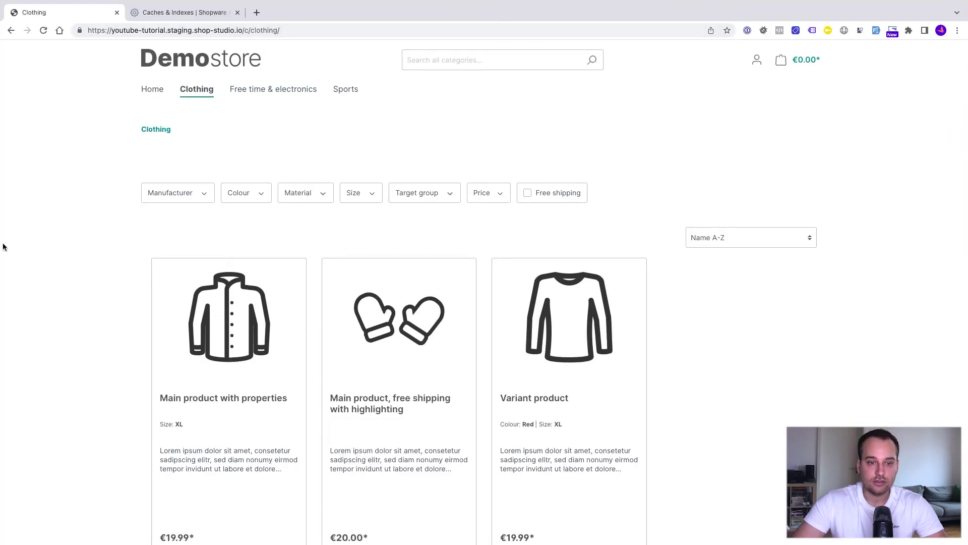
pyautogui.scroll(-2, 108, 296)
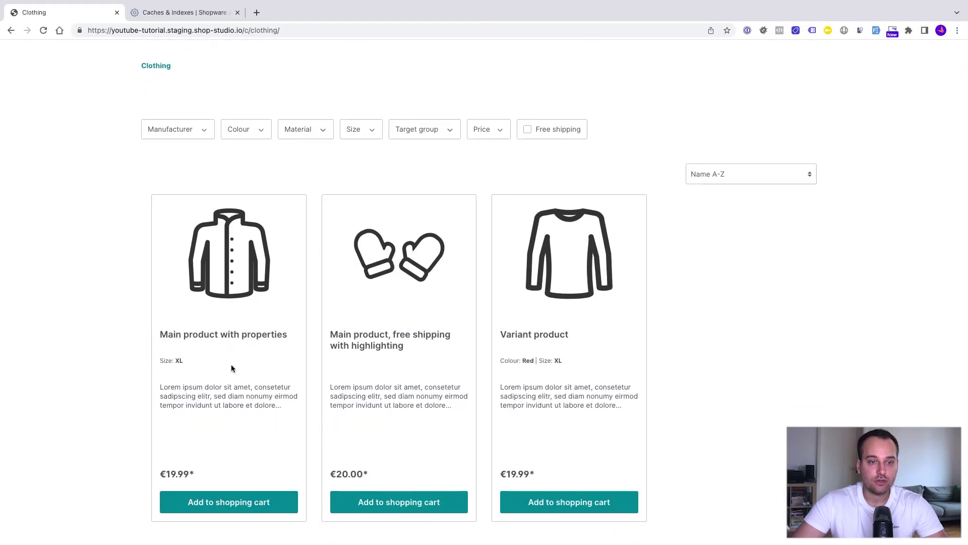
pyautogui.click(241, 273)
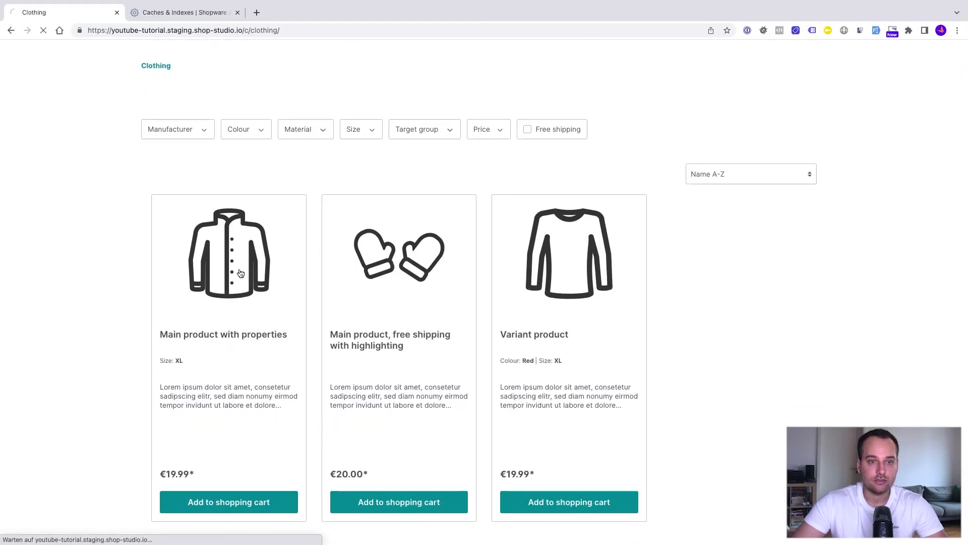